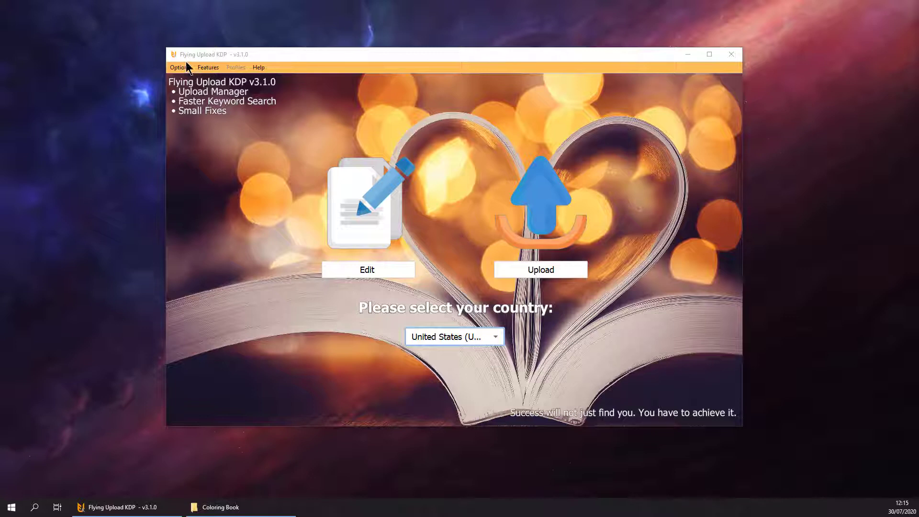
Show the Features menu listing the extra tools, including the Color Book Generator.
left_click(208, 67)
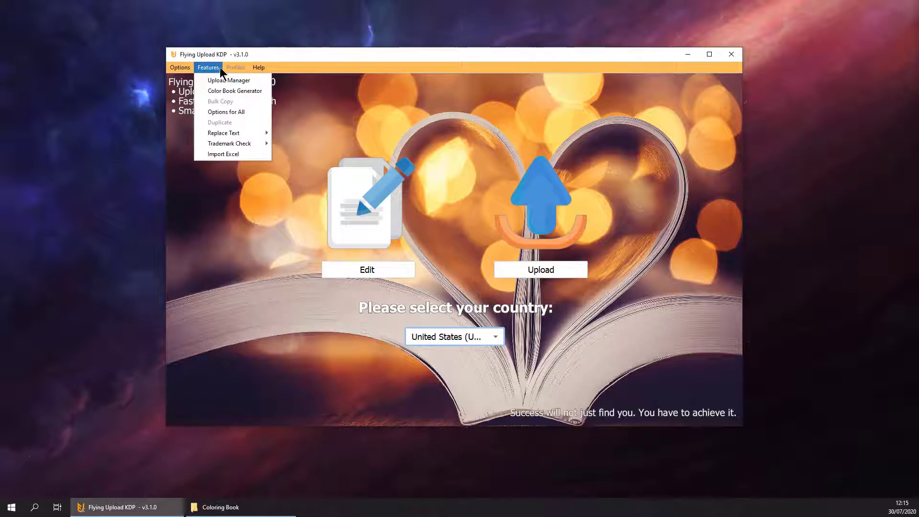
Start the Color Book Generator and drag the 18 animal JPGs (a.jpg–r.jpg) into its page list.
left_click(226, 91)
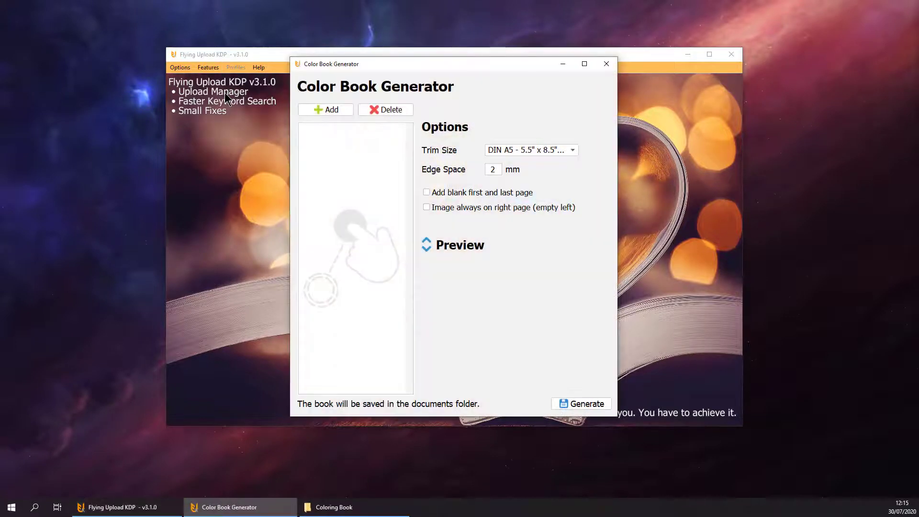
left_click(338, 508)
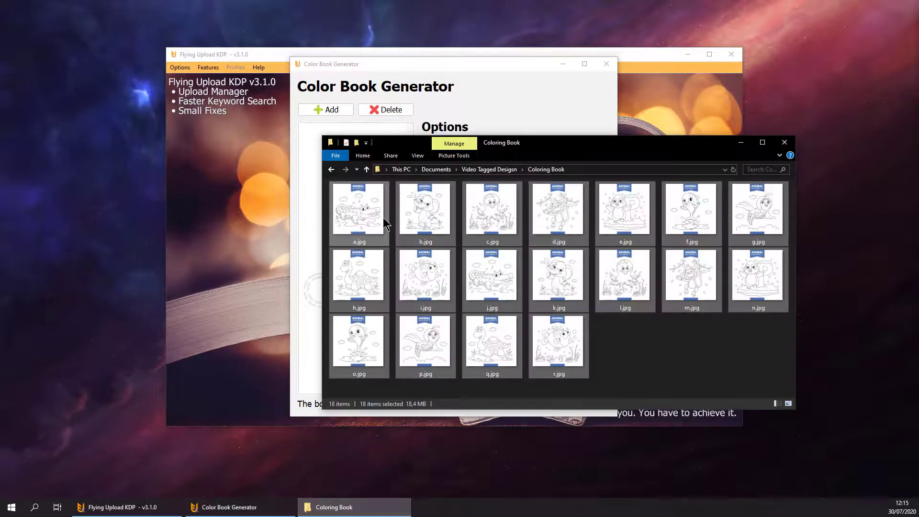
left_click_drag(347, 213, 306, 162)
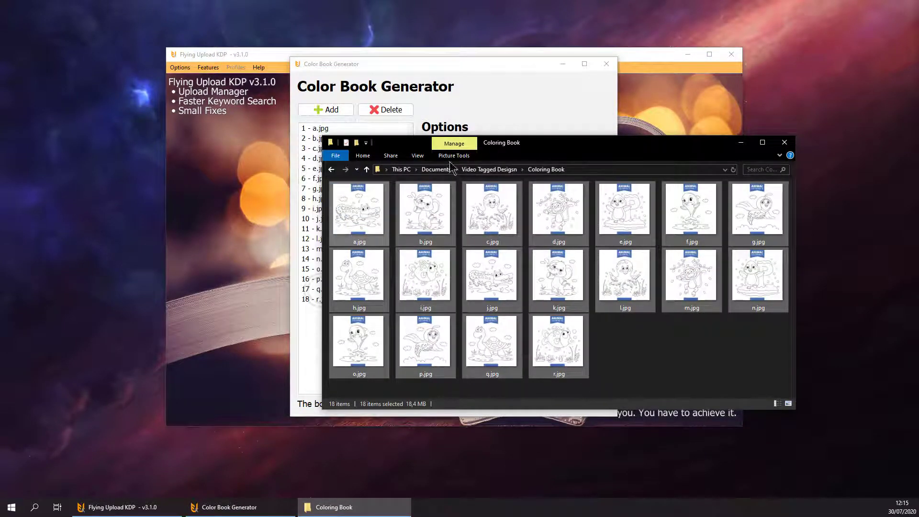
left_click(739, 141)
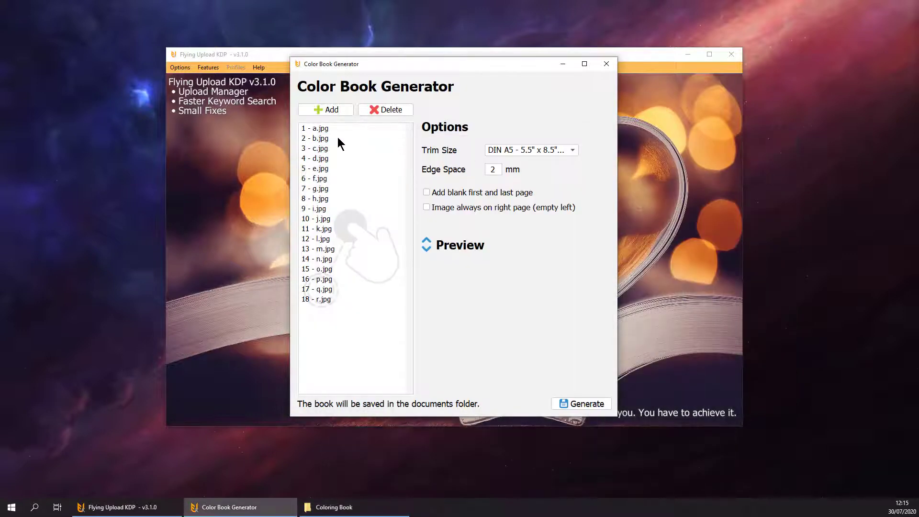
Preview b.jpg and move it up to position 1 ahead of a.jpg.
left_click(337, 137)
left_click(445, 246)
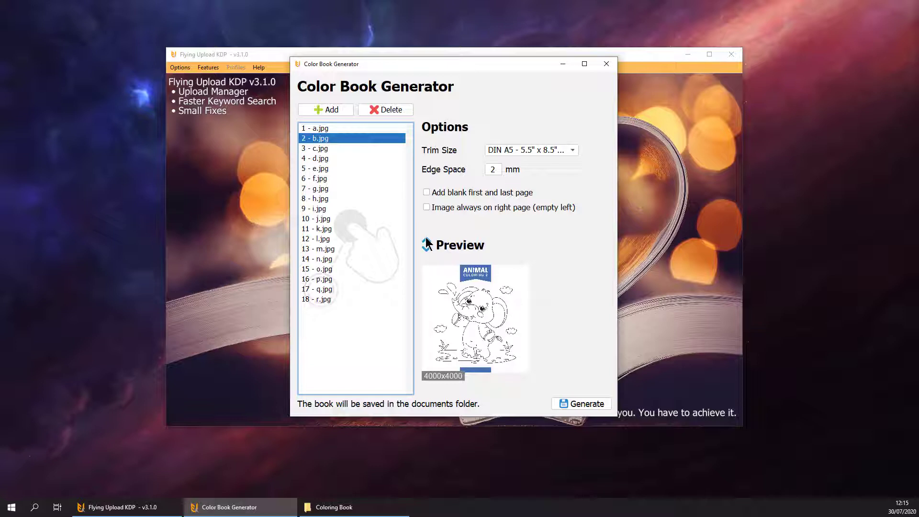
key("ctrl+Up")
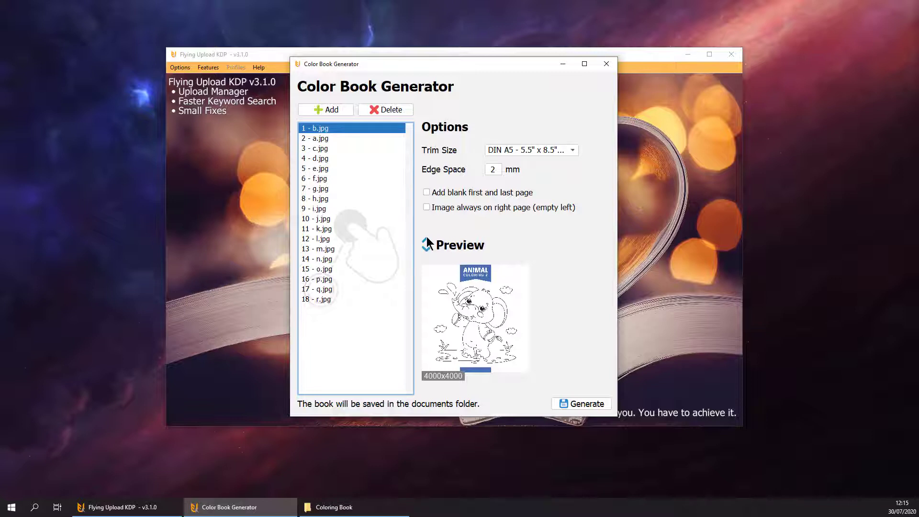
Choose the 6" x 9" trim, enable 'Image always on right page', and generate the book.
left_click(529, 150)
left_click(528, 150)
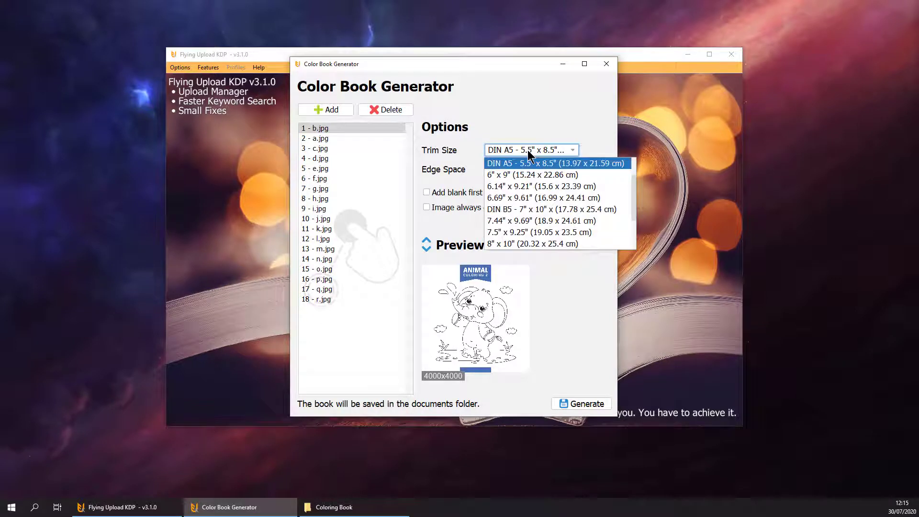
left_click(509, 175)
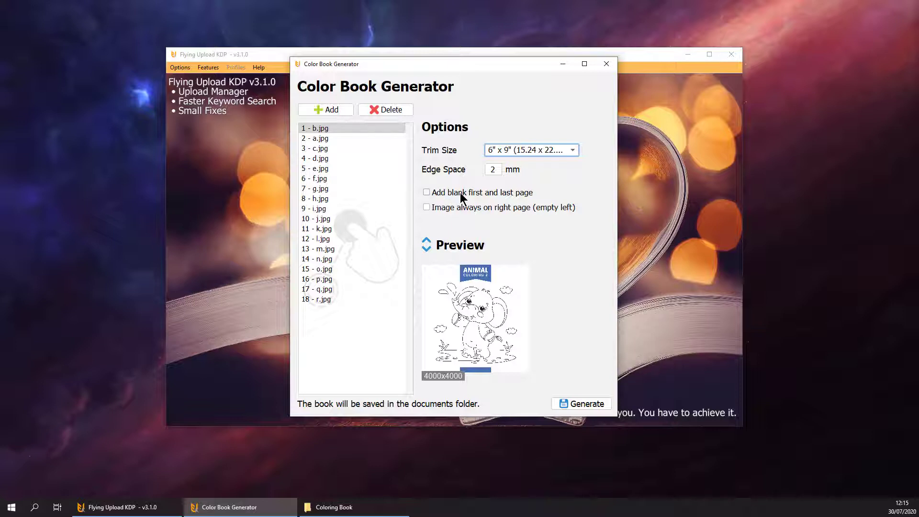
left_click(427, 208)
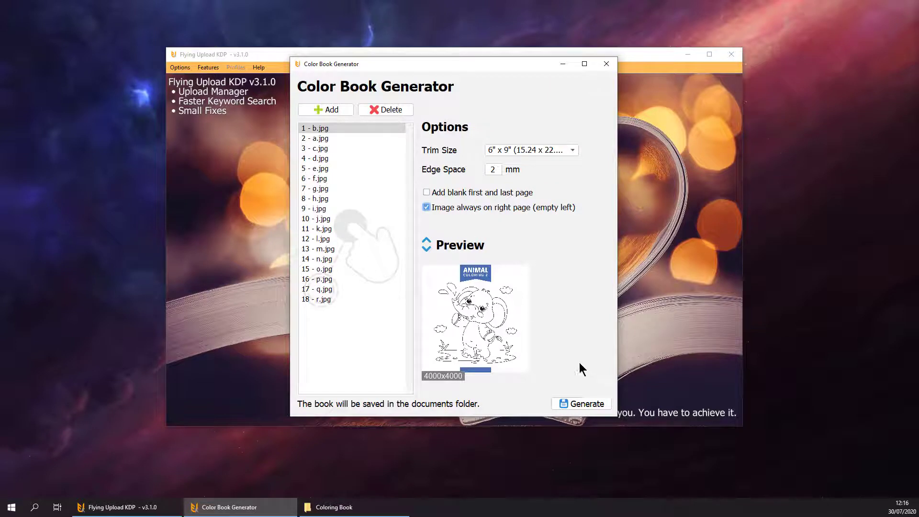
left_click(588, 405)
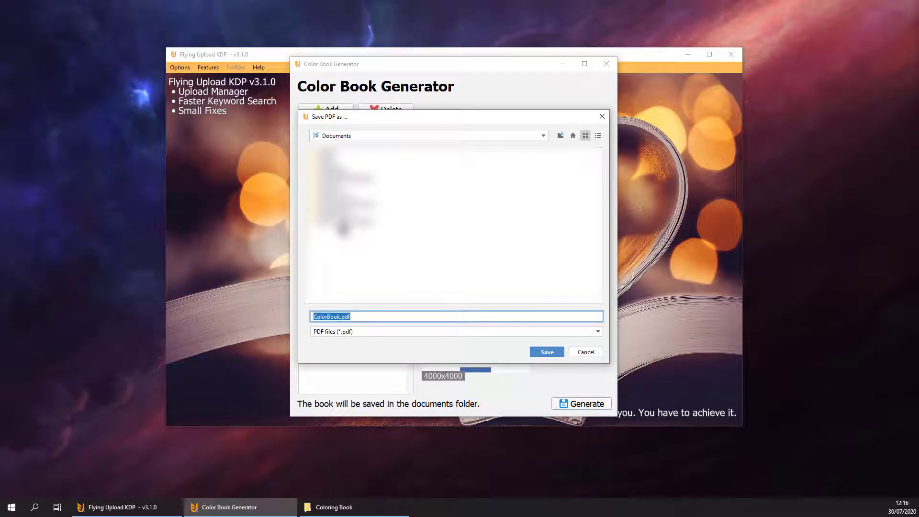
Save the PDF as book.pdf in Video Tagged Desigsn\Coloring Book and run the generation.
double_click(344, 228)
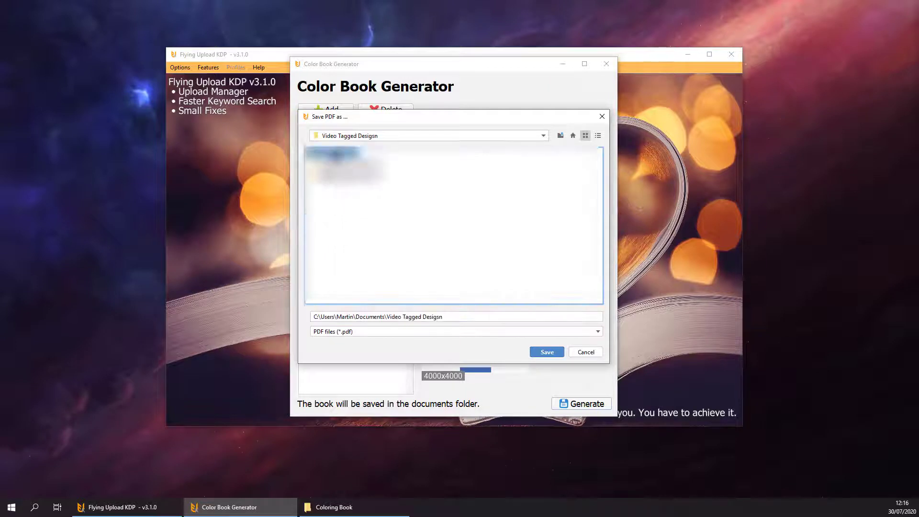
double_click(337, 154)
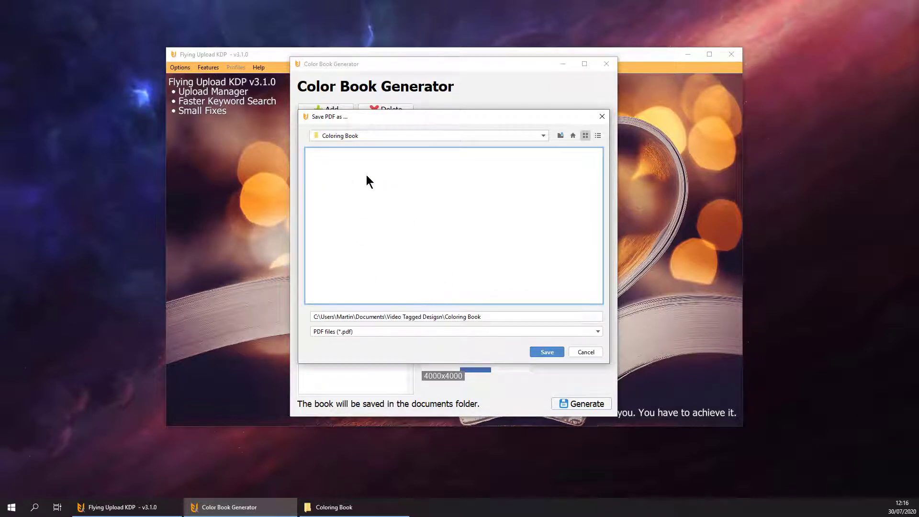
left_click(507, 316)
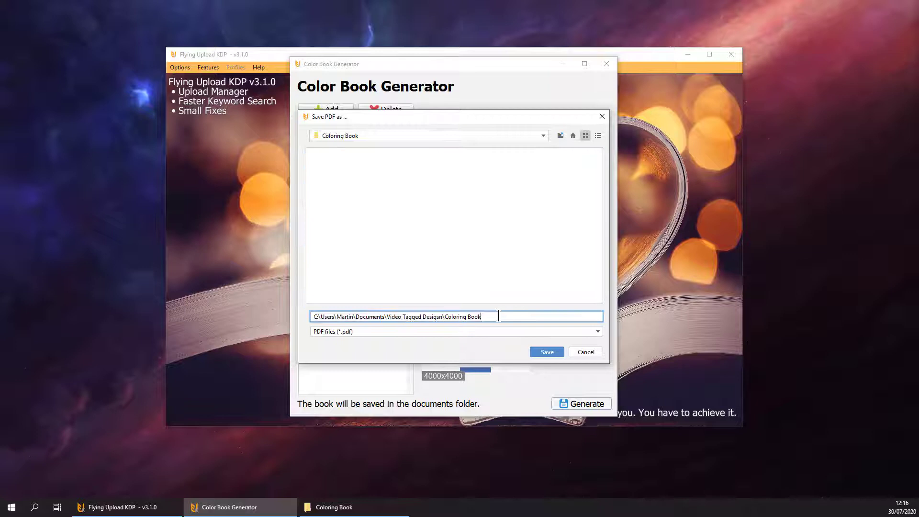
type("\\book.")
type("pdf")
left_click(549, 353)
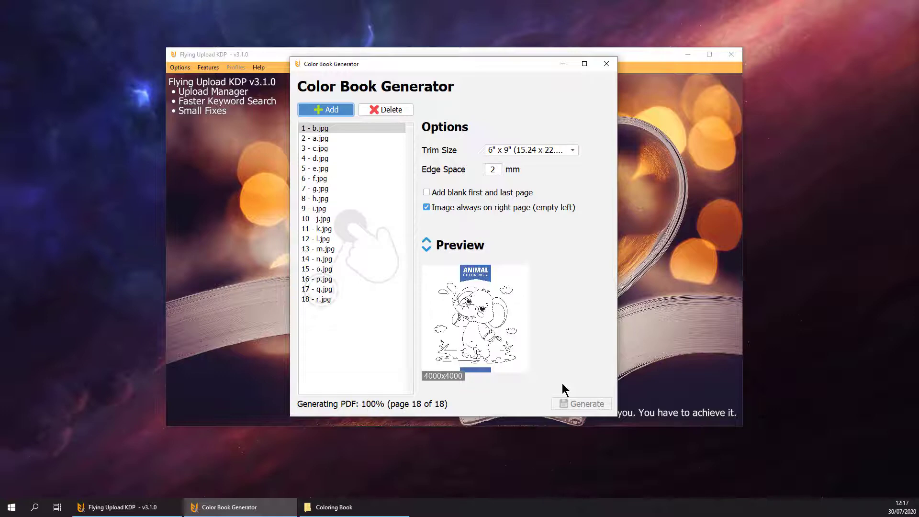
Review book.pdf in Brave, close it and the generator, and go to Options > Settings.
left_click(359, 507)
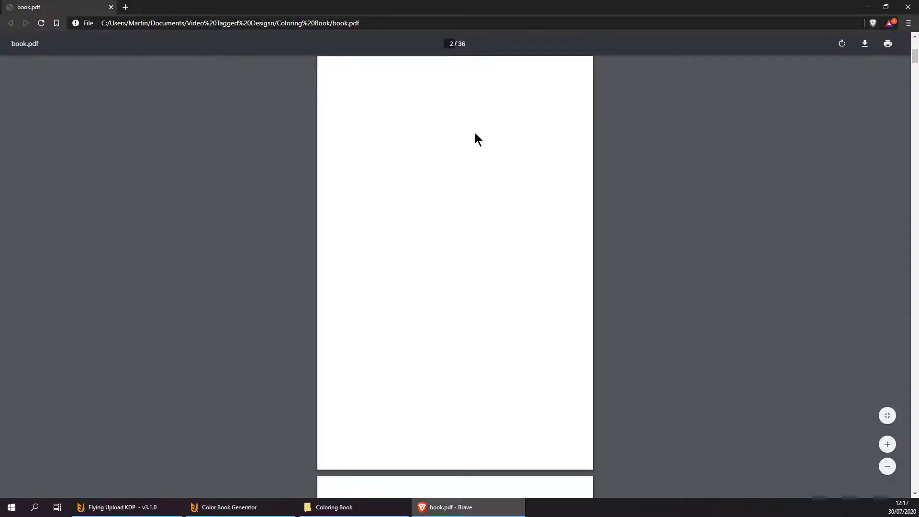
scroll(474, 133, "down", 5)
scroll(475, 133, "down", 5)
scroll(475, 133, "down", 5)
scroll(474, 132, "down", 5)
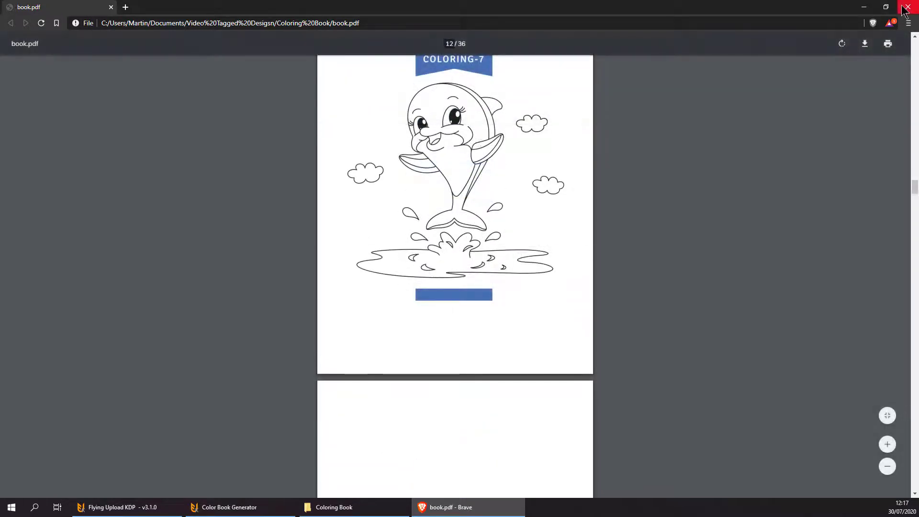
left_click(906, 8)
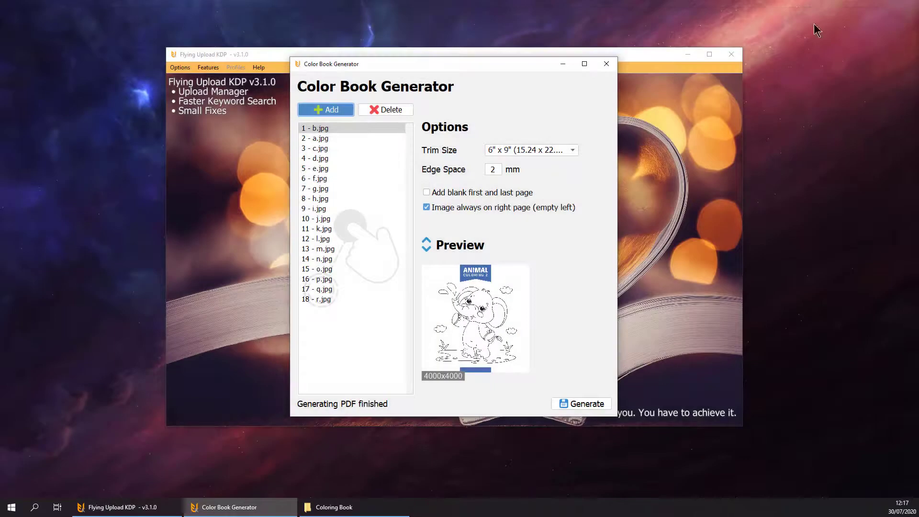
left_click(608, 65)
left_click(179, 68)
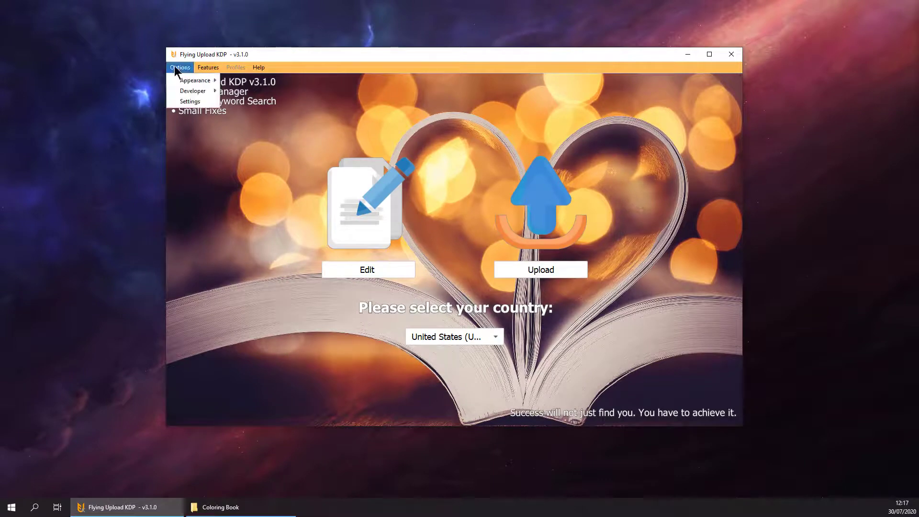
left_click(190, 101)
Drag book.pdf from the Coloring Book folder into the Manage Manuscripts list.
left_click(407, 110)
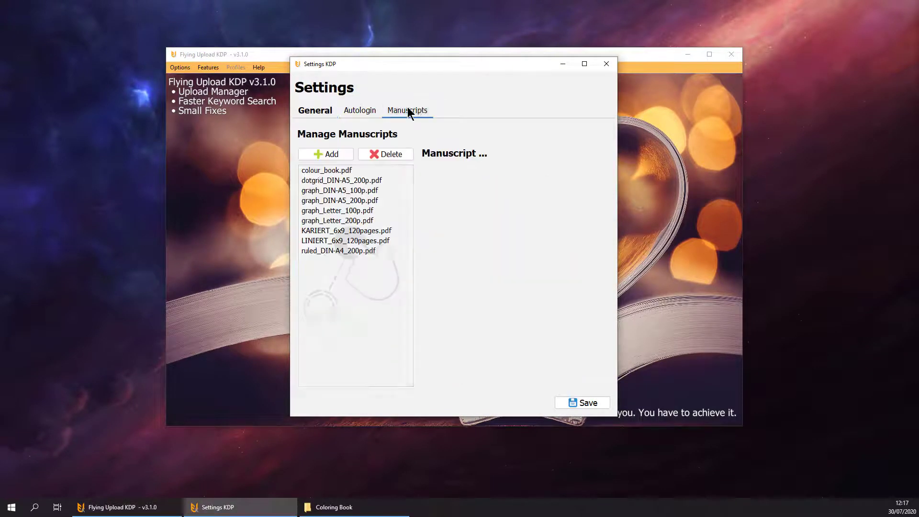
left_click(333, 506)
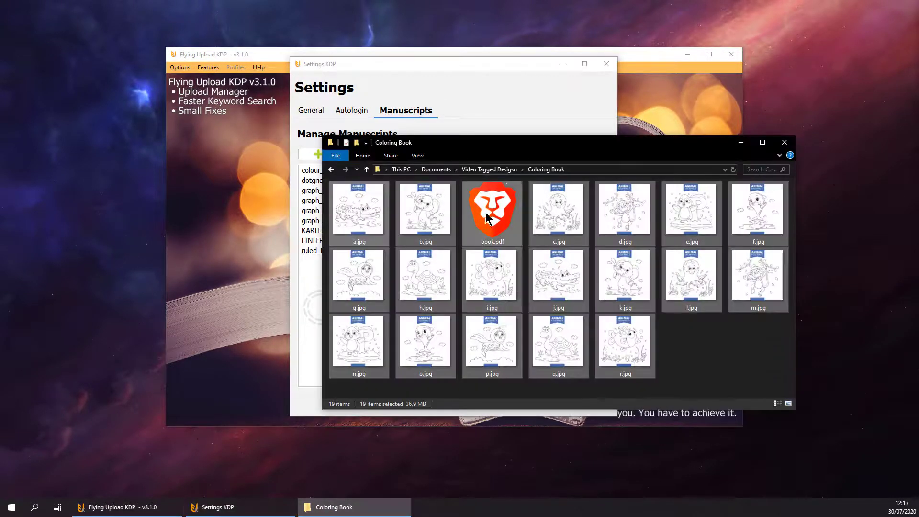
left_click_drag(504, 151, 601, 140)
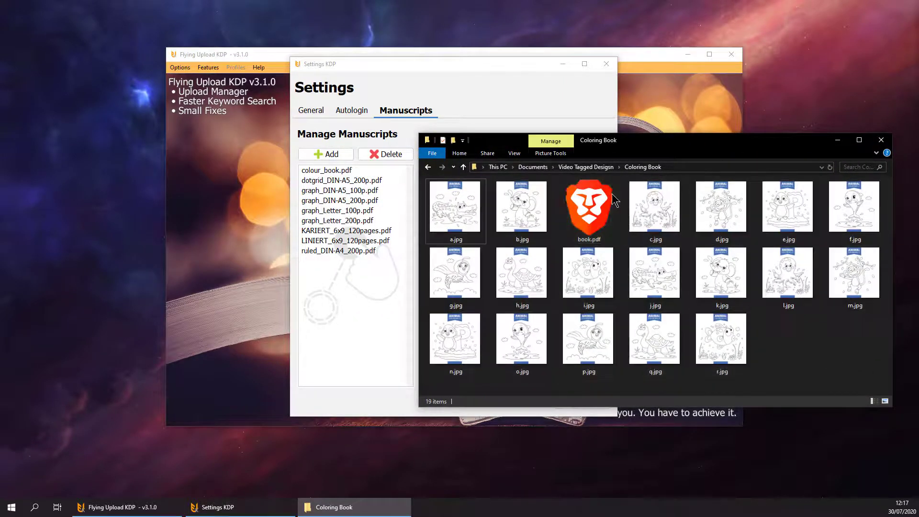
left_click_drag(589, 208, 326, 294)
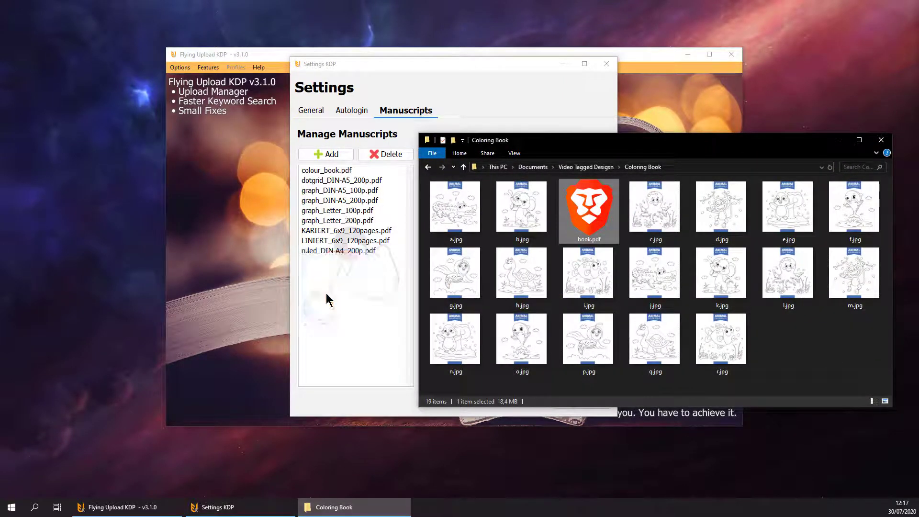
left_click(483, 98)
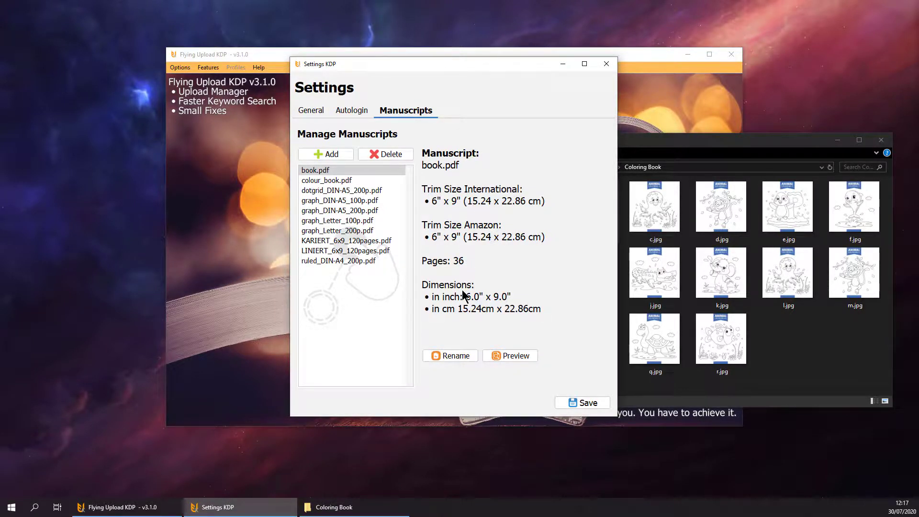
Close the Settings KDP dialog and minimize the Coloring Book Explorer window.
left_click(606, 63)
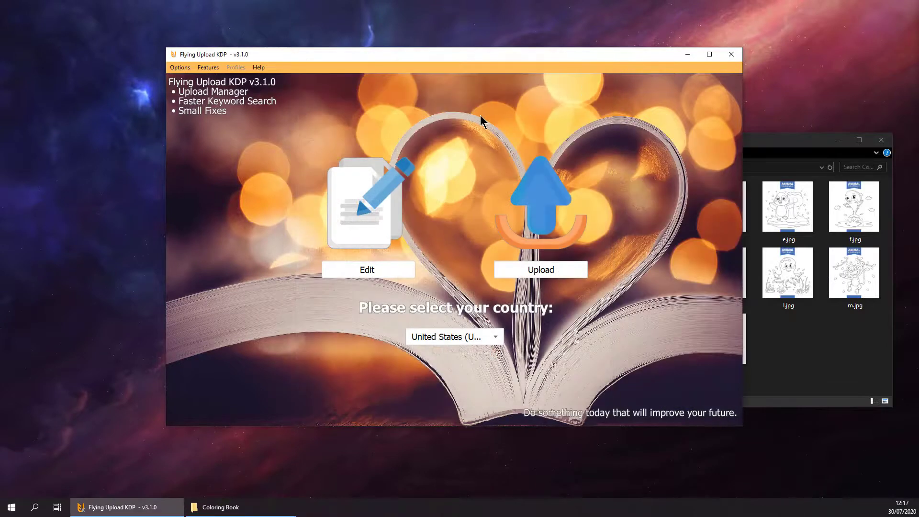
left_click(837, 140)
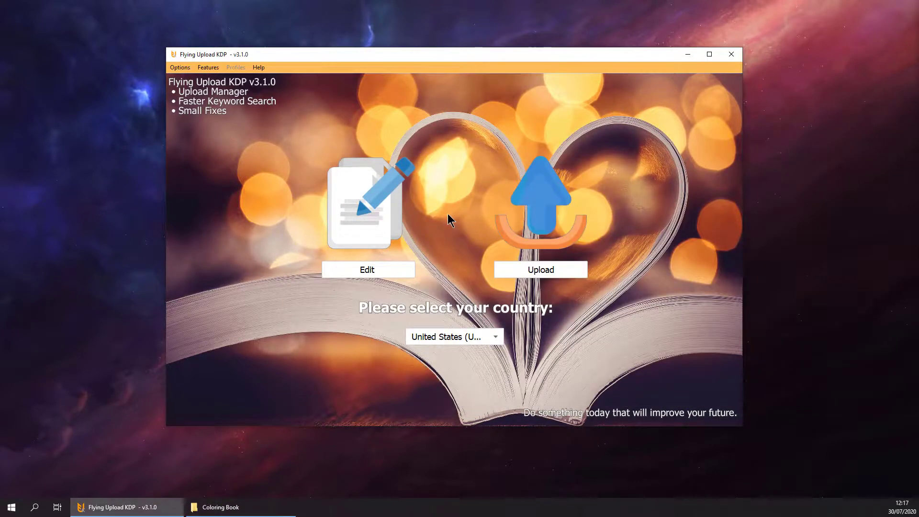